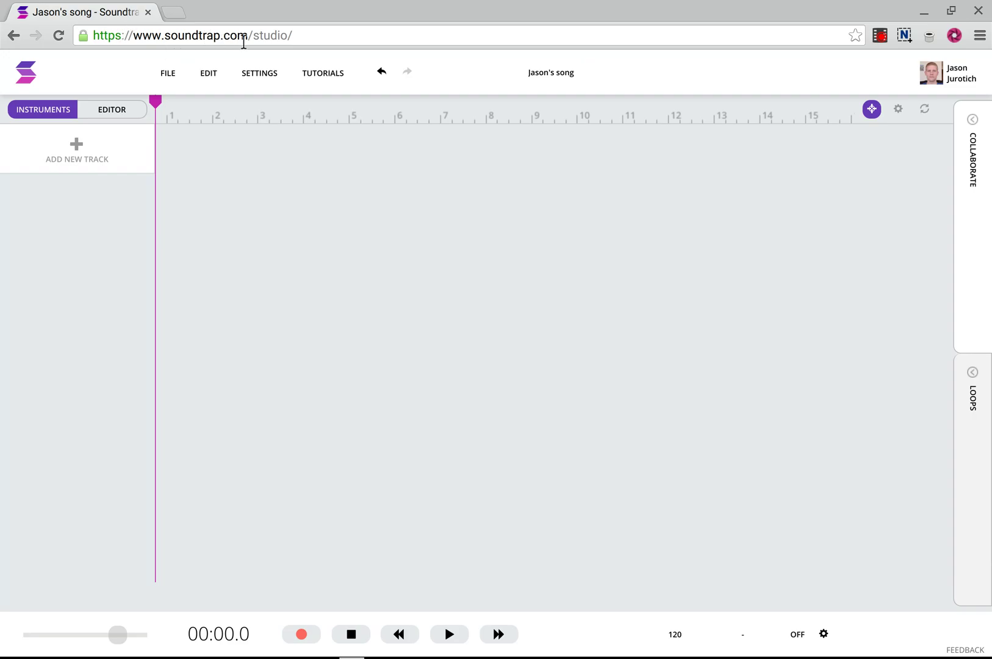
Step: Bring up the Chrome OS audio settings, with iRig Mic HD as input and internal speaker as output
mouse_move(841, 646)
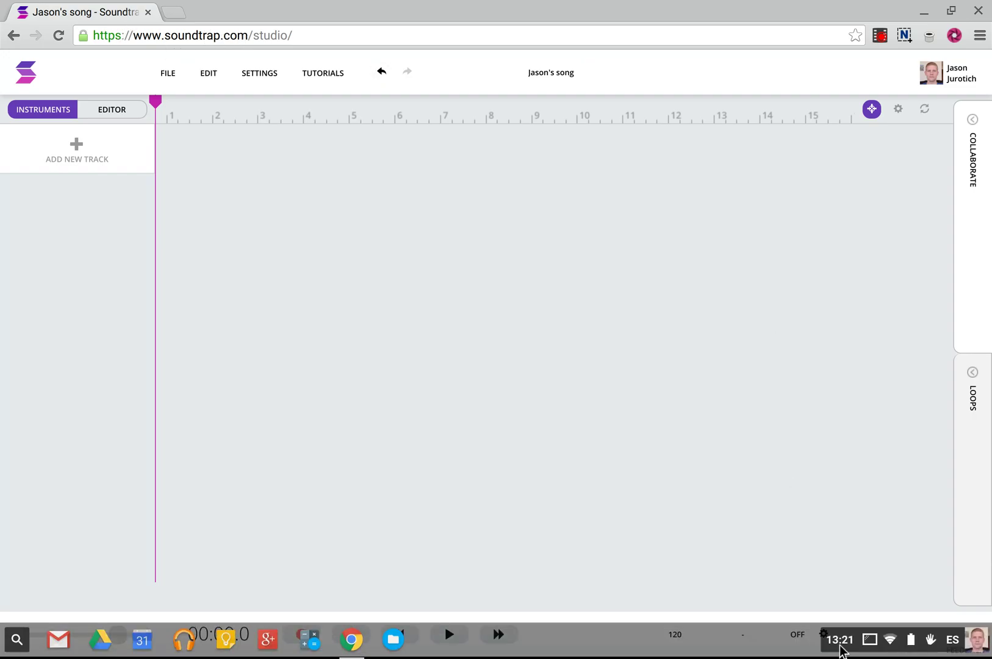
left_click(853, 645)
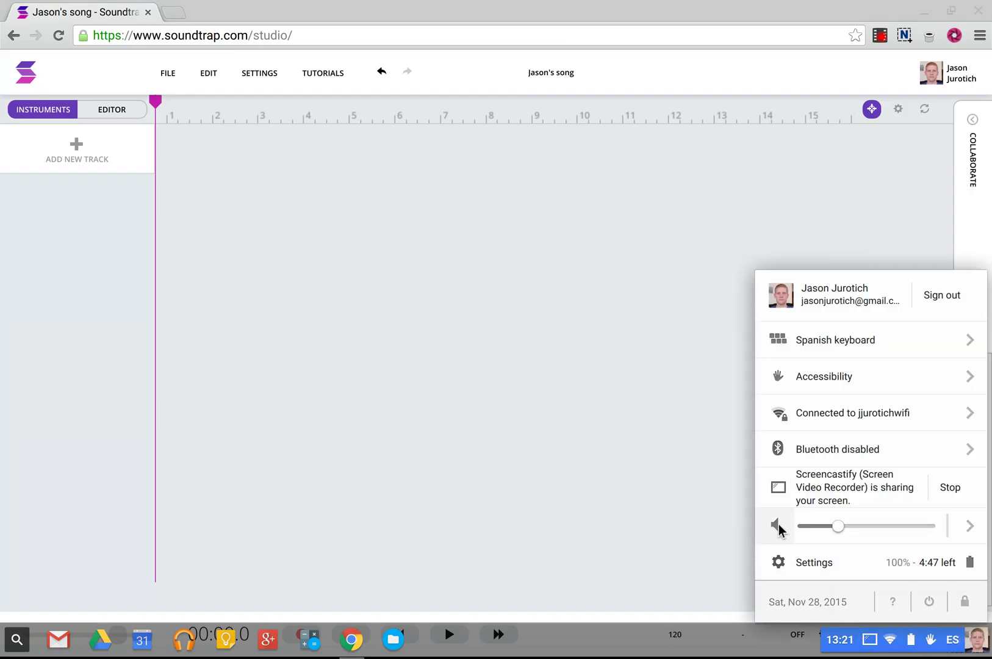
left_click(971, 528)
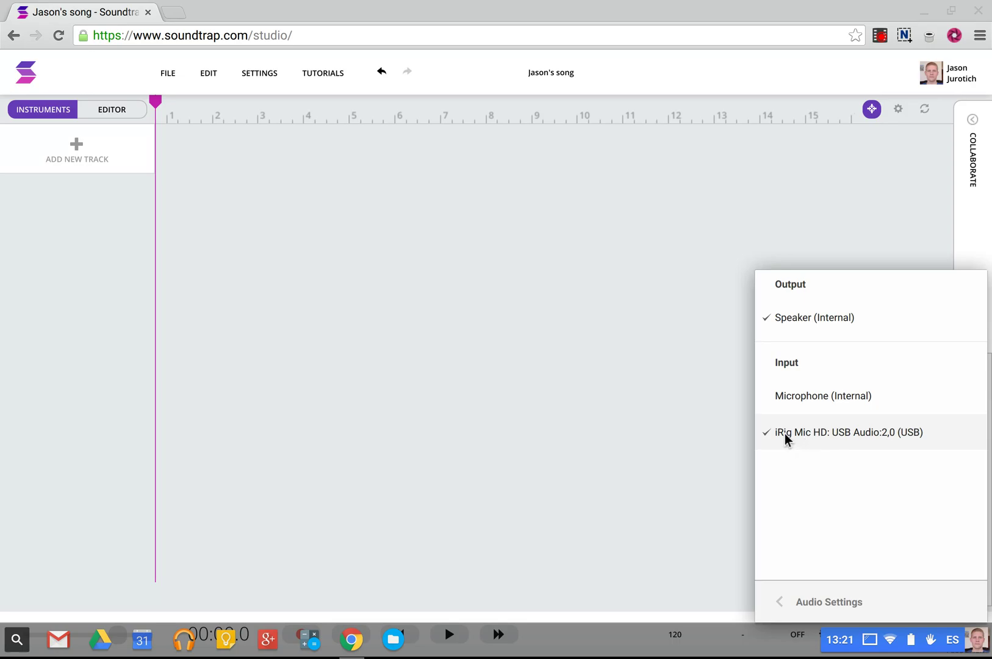
Step: Close the audio panel and add a Voice & Microphones track named Mic, keeping the Computer Mic preset
left_click(653, 444)
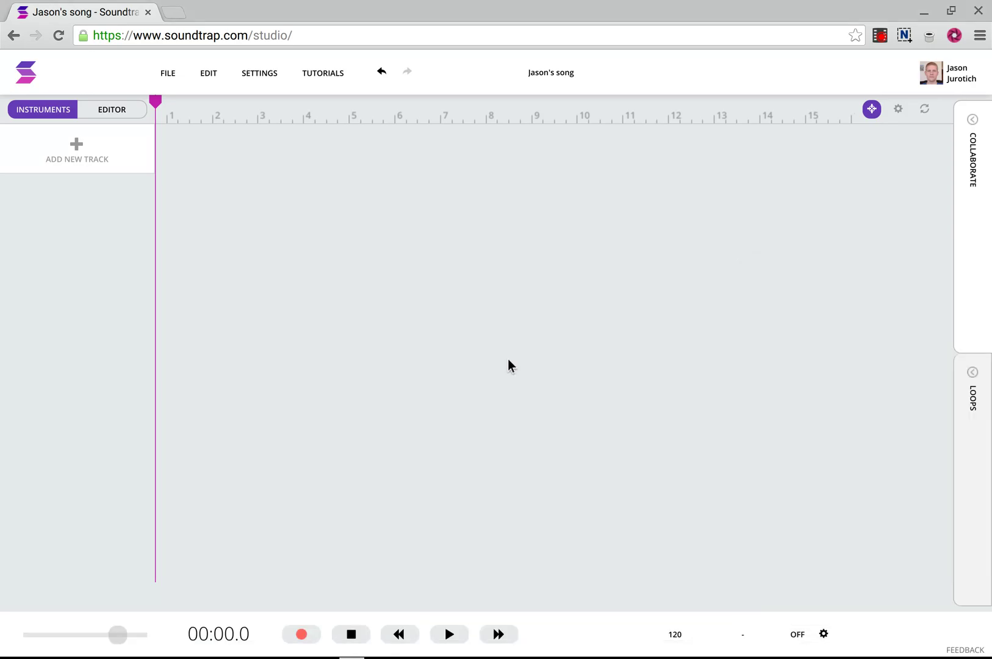
left_click(78, 151)
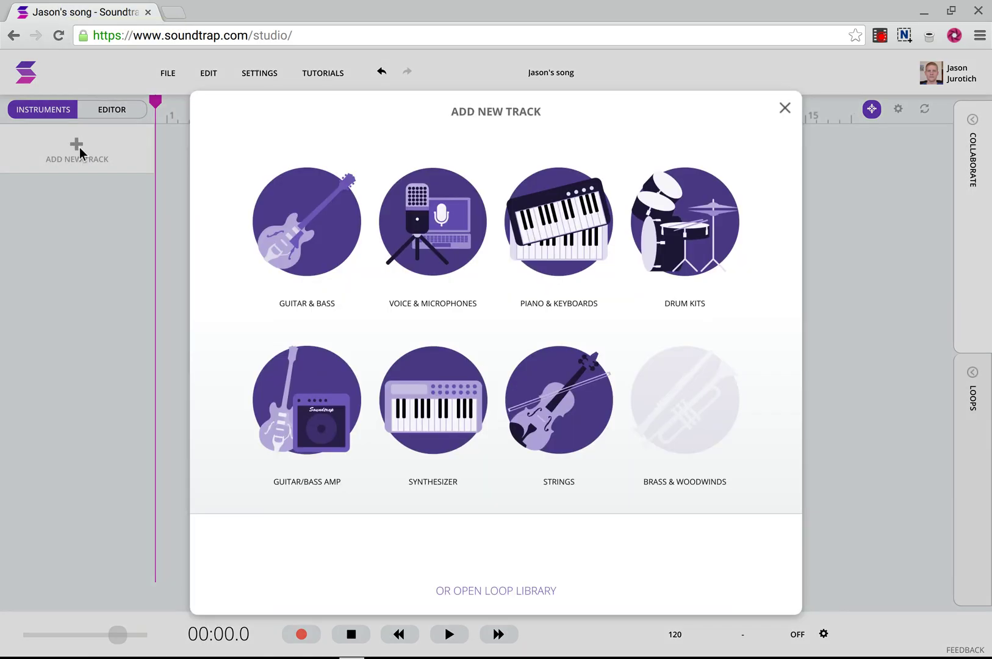
left_click(425, 230)
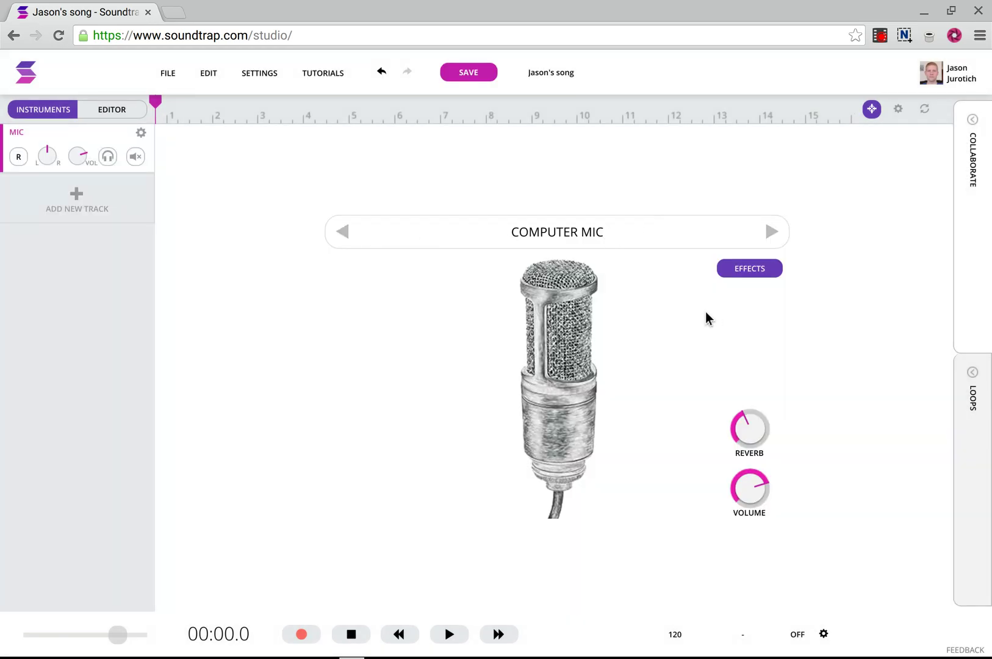
left_click(612, 233)
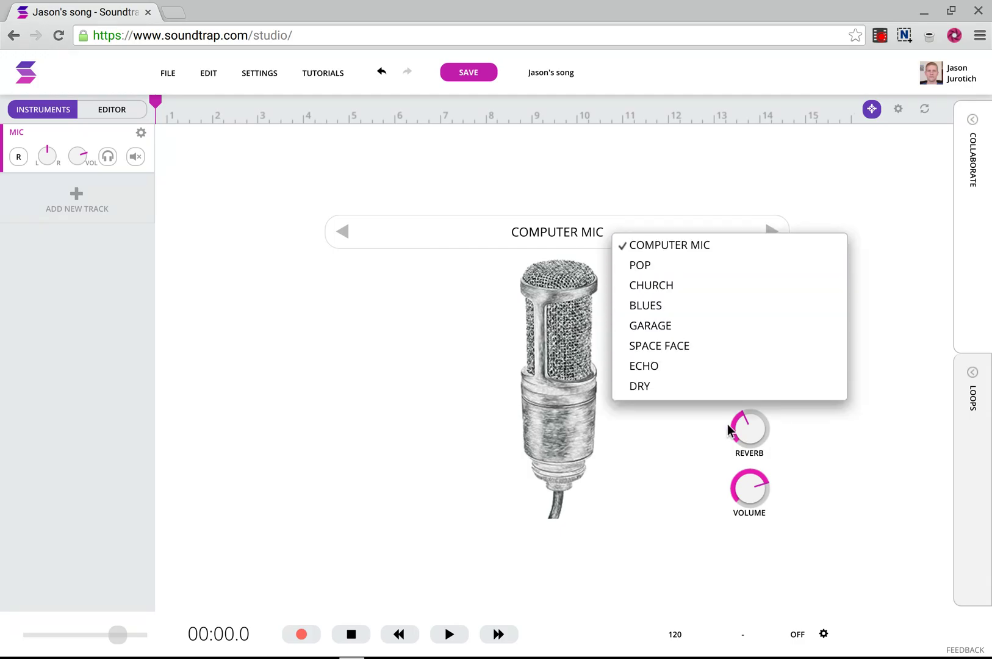
left_click(788, 475)
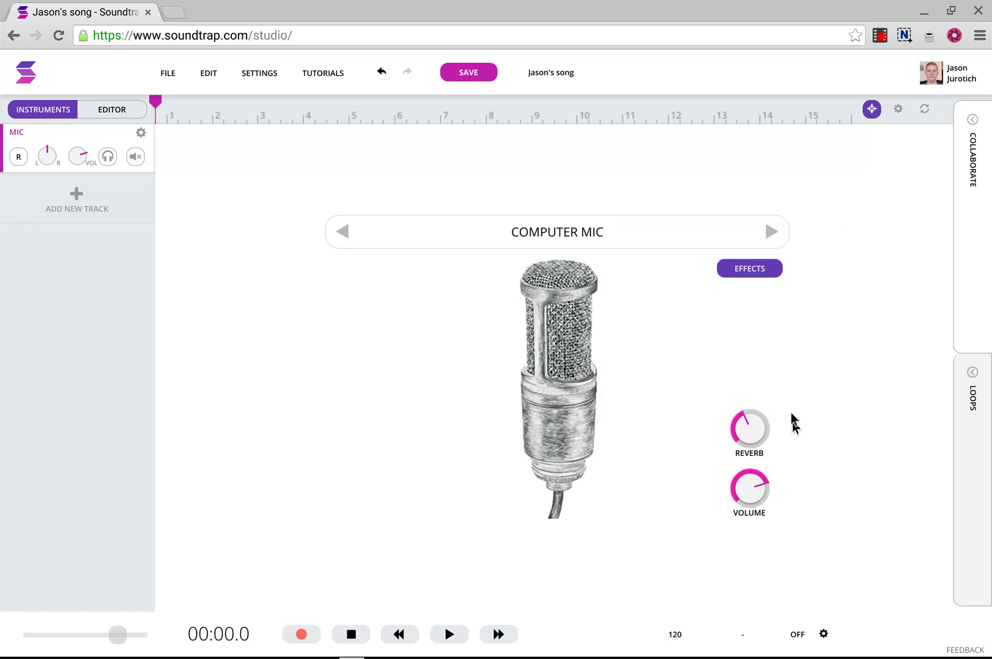
Step: Review the Mic track's effects chain and effect gallery without adding any effect
left_click(746, 272)
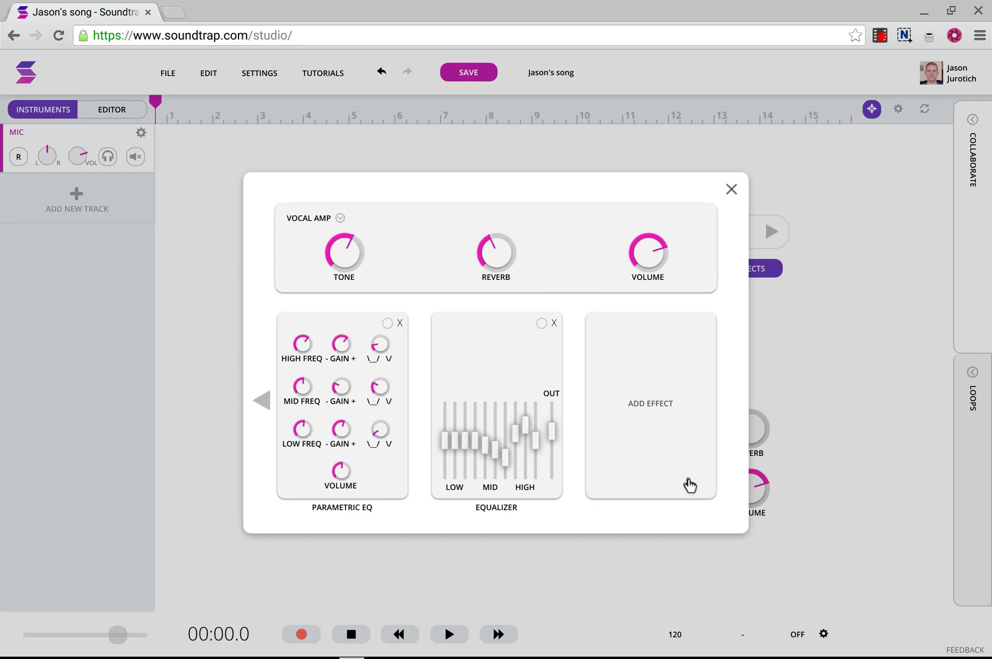
left_click(653, 402)
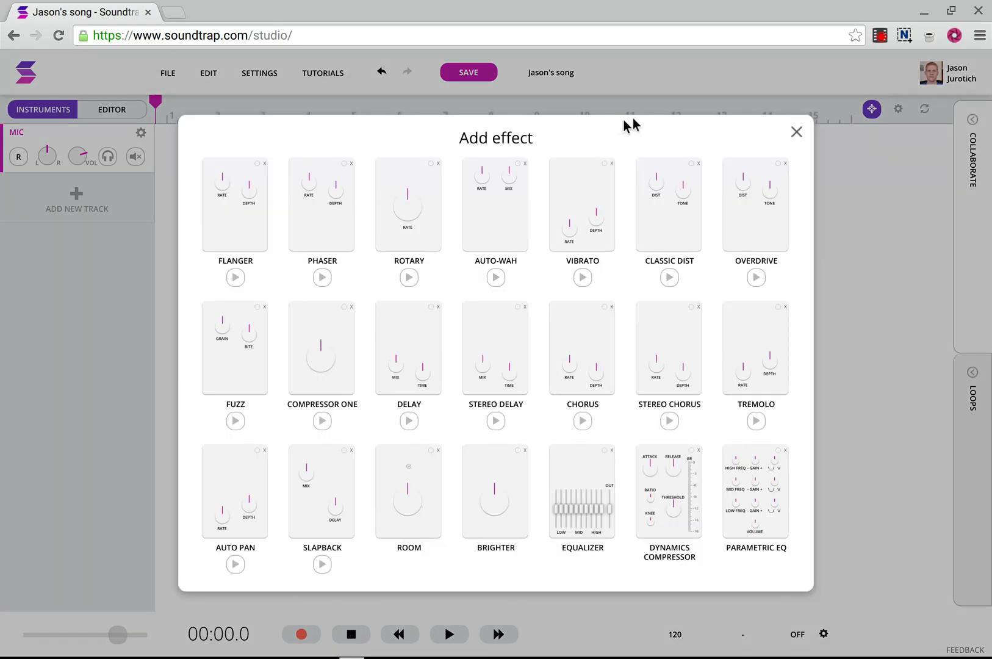
left_click(796, 133)
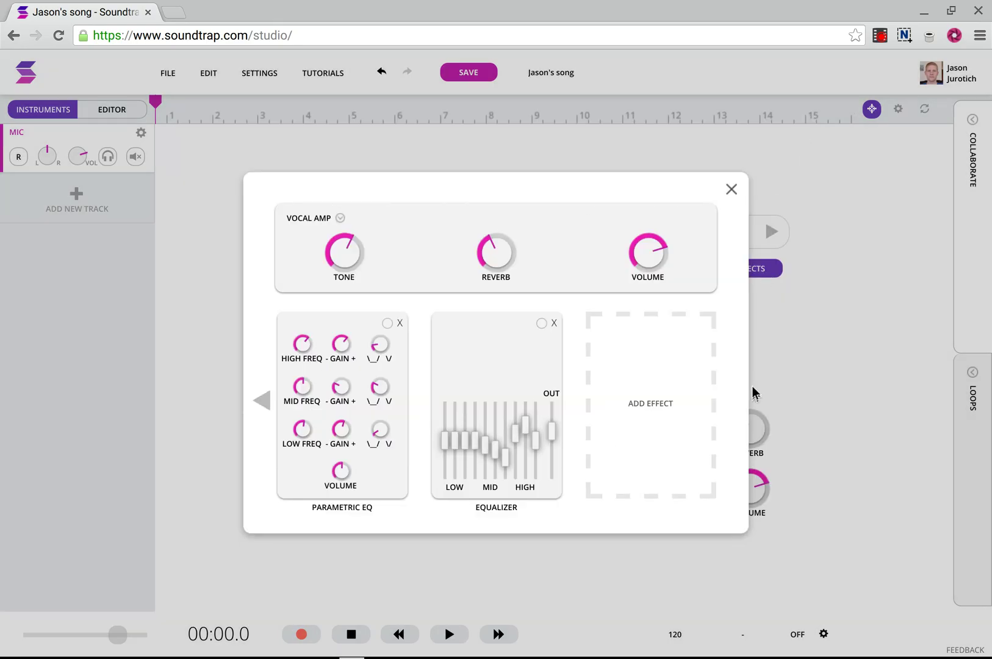
left_click(732, 189)
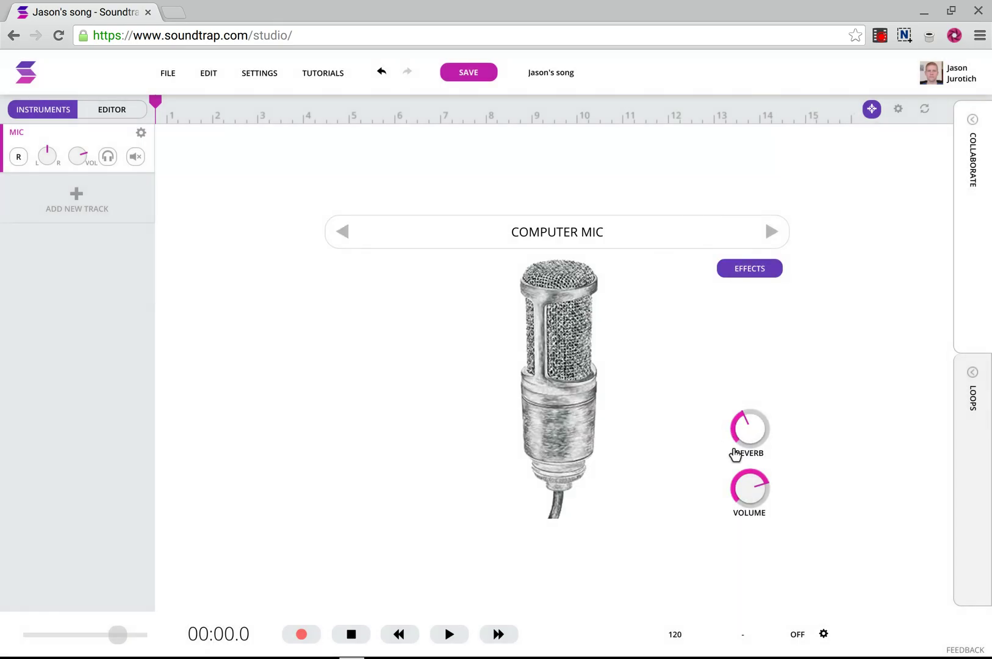
Step: Turn the Mic track's REVERB knob noticeably higher
scroll(745, 434, "up", 3)
scroll(748, 437, "up", 2)
scroll(748, 438, "up", 3)
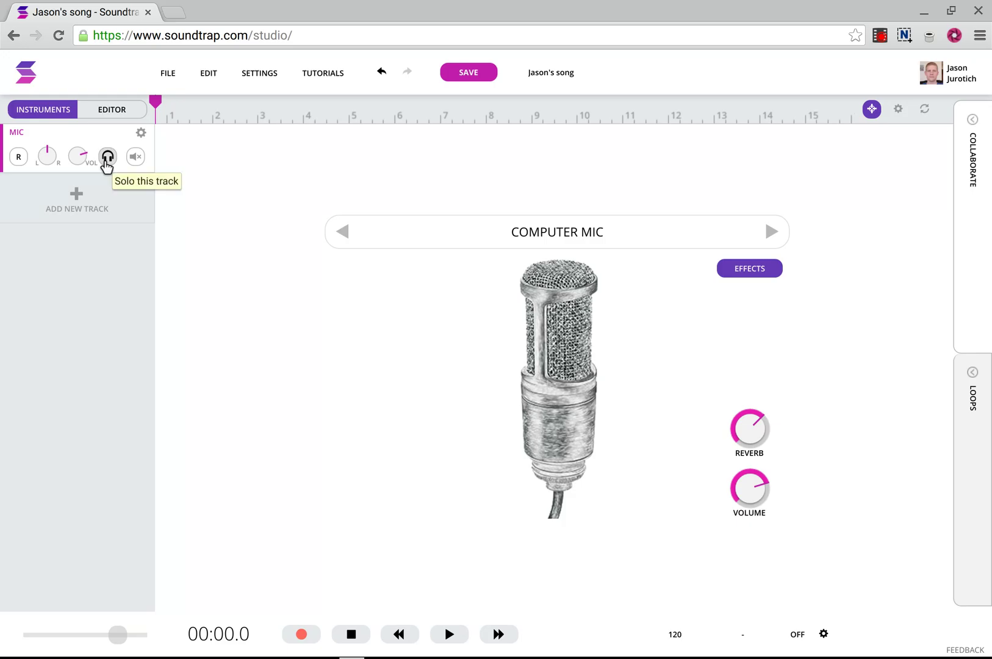
Step: Solo and record-arm the MIC track, then launch the sound setup wizard
left_click(107, 157)
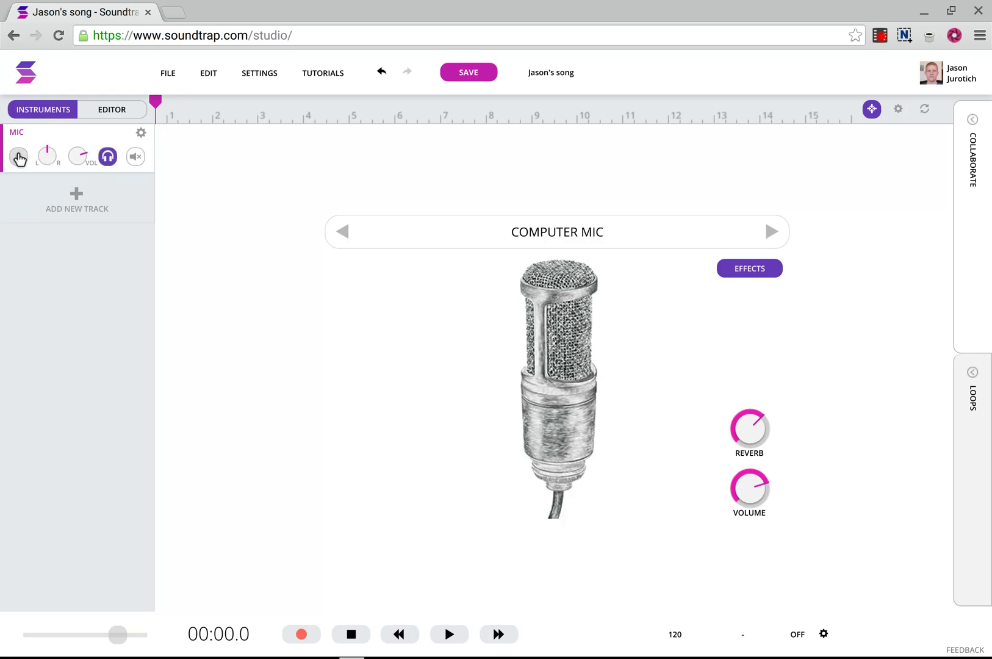
left_click(18, 158)
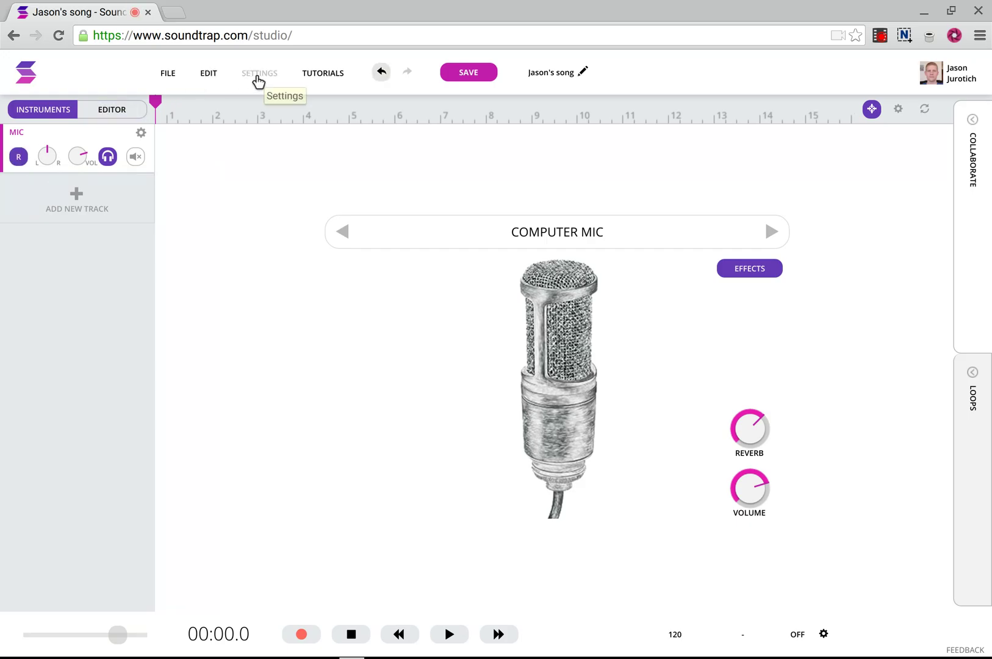
left_click(258, 78)
left_click(297, 89)
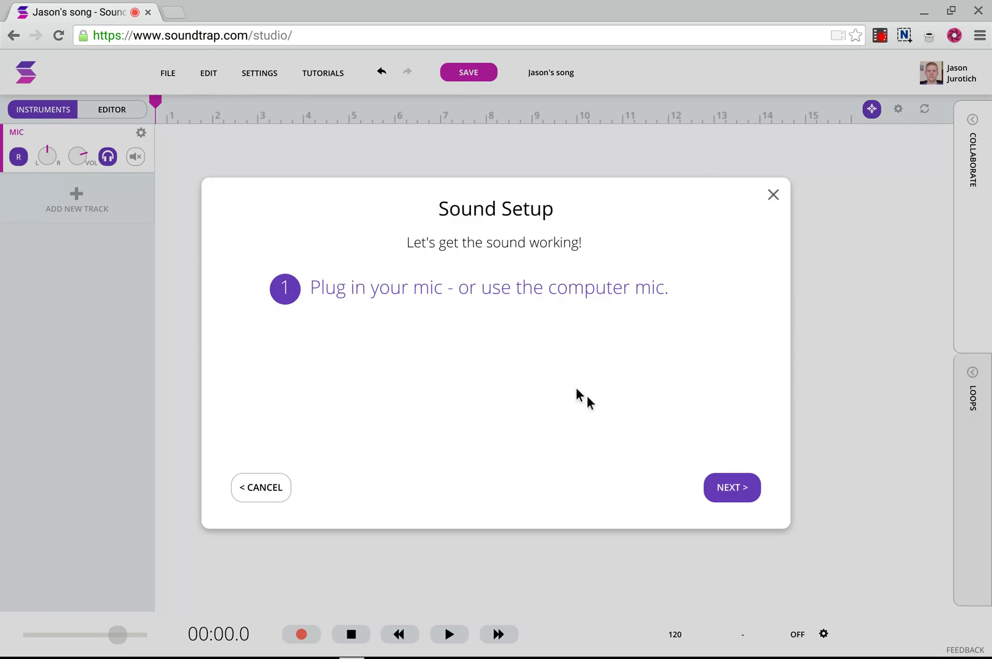
Step: Choose the Default input device and confirm iRig Mic HD is the checked Chrome OS input
left_click(731, 493)
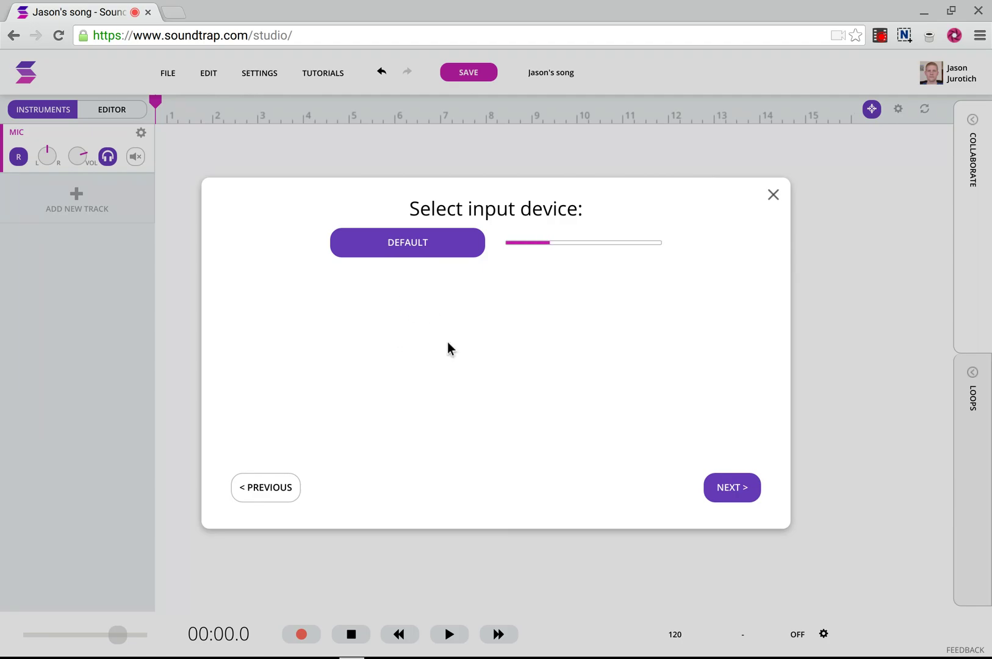
left_click(405, 253)
left_click(870, 650)
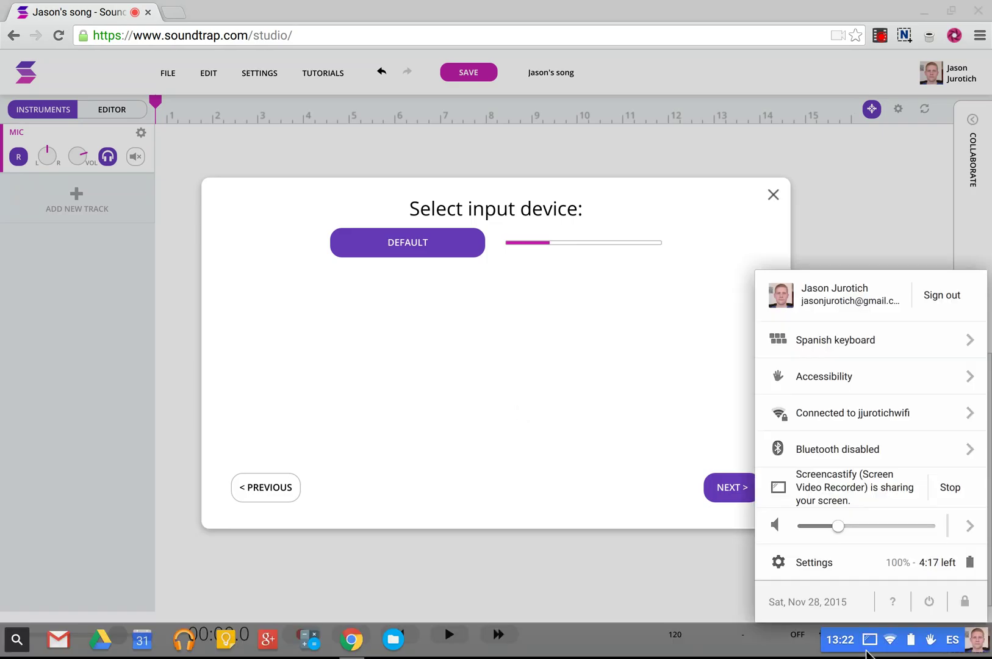
left_click(962, 532)
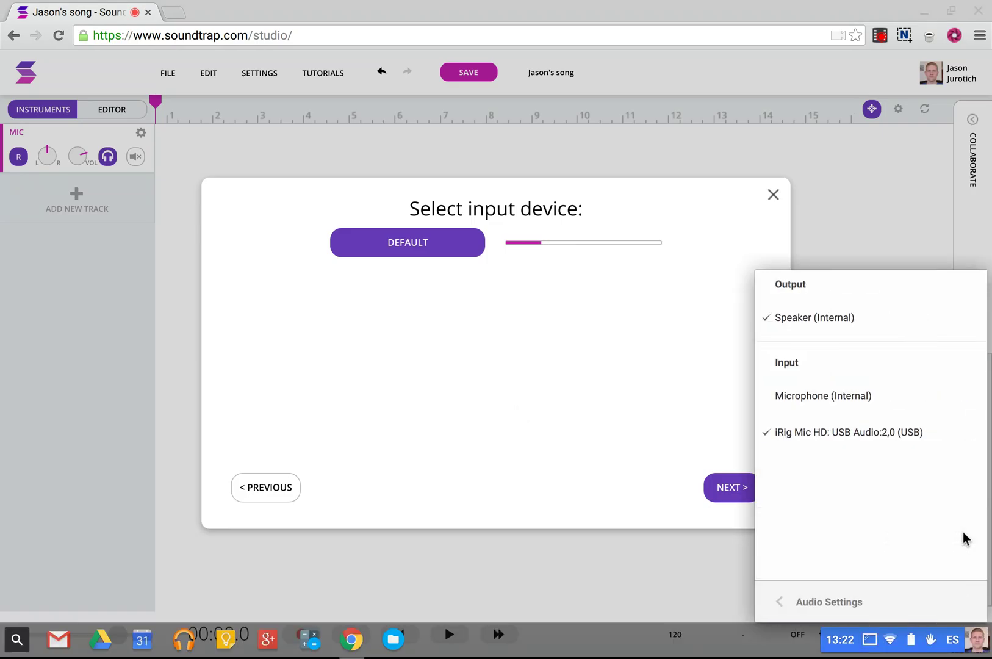
left_click(453, 316)
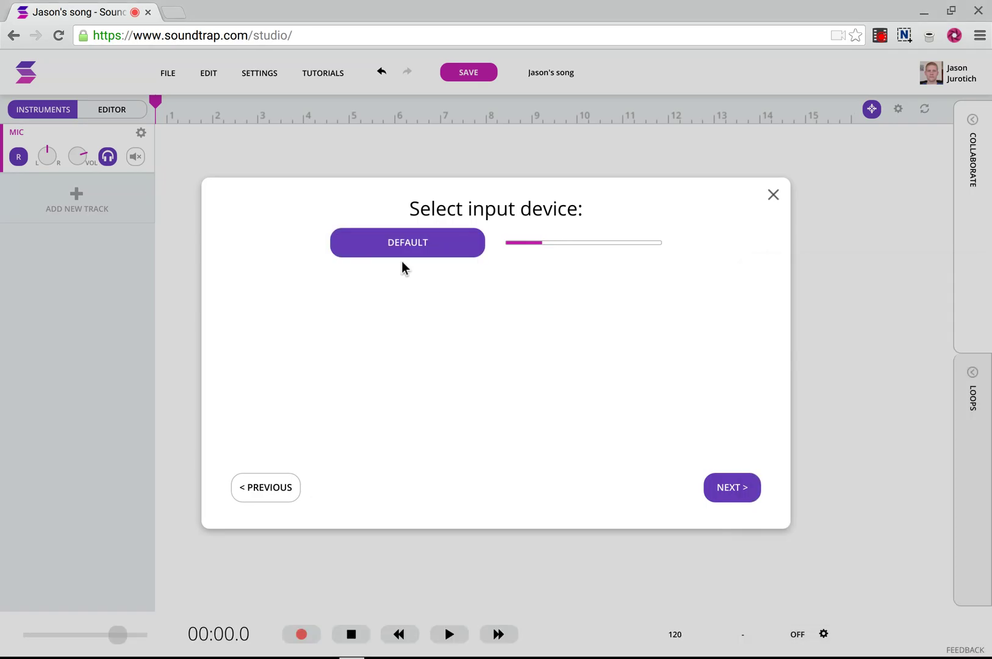
mouse_move(915, 655)
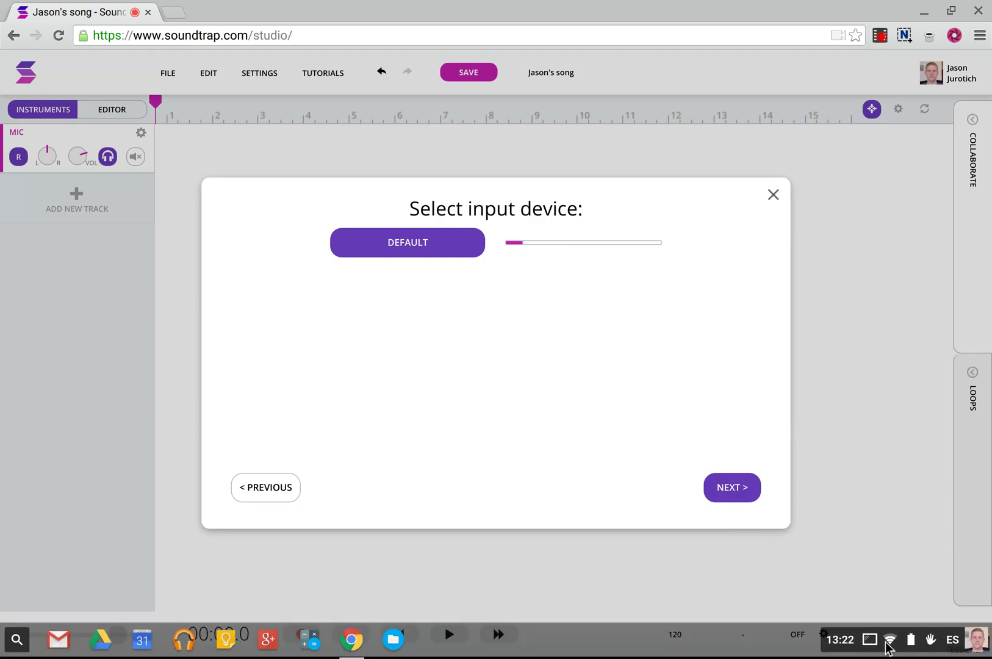
Step: Run the sound setup volume test and skip the loud singing check
left_click(732, 489)
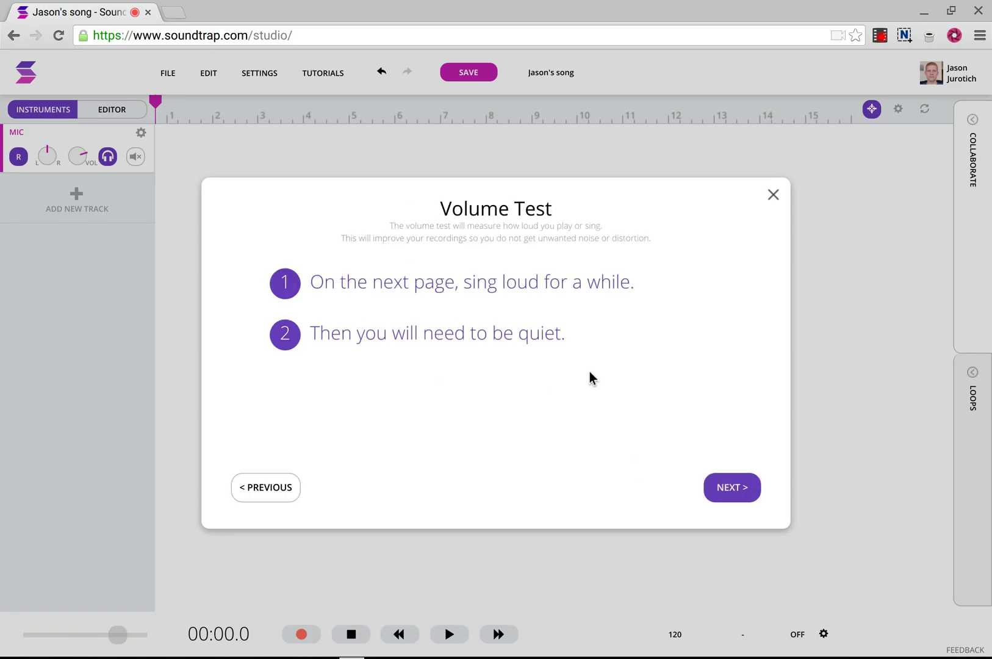
left_click(751, 499)
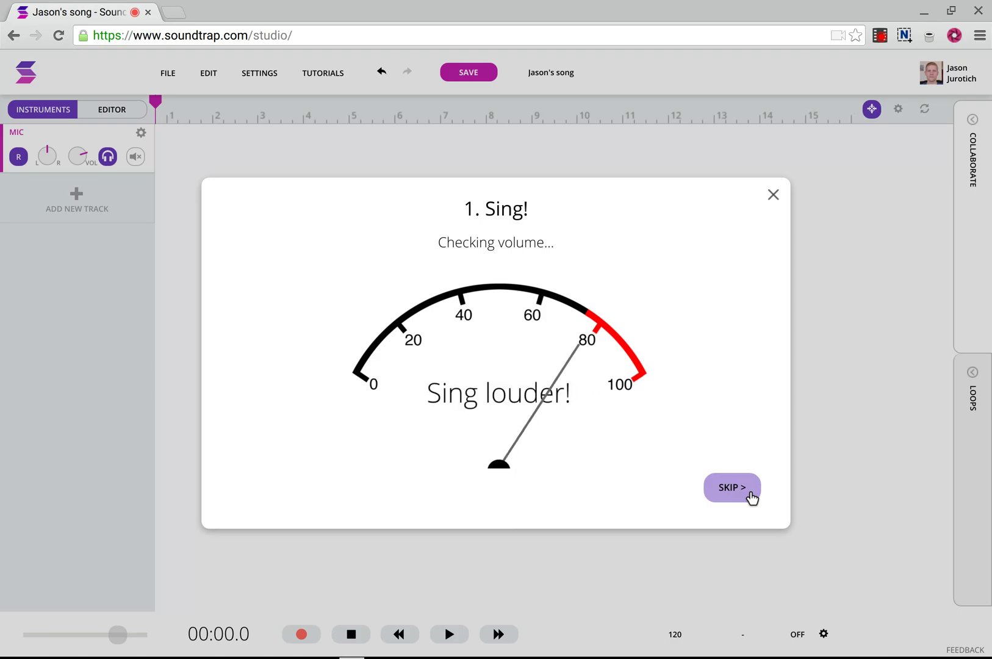
left_click(732, 488)
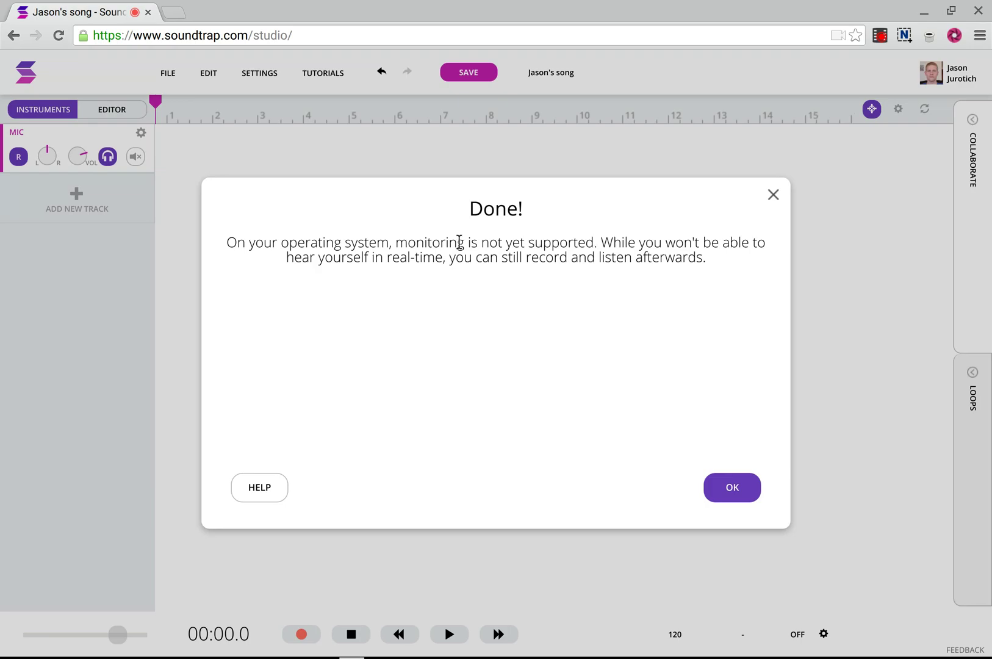
Step: Finish sound setup, then record an ~11-second vocal clip spanning bars 1 to 6 on the Mic track
left_click(726, 490)
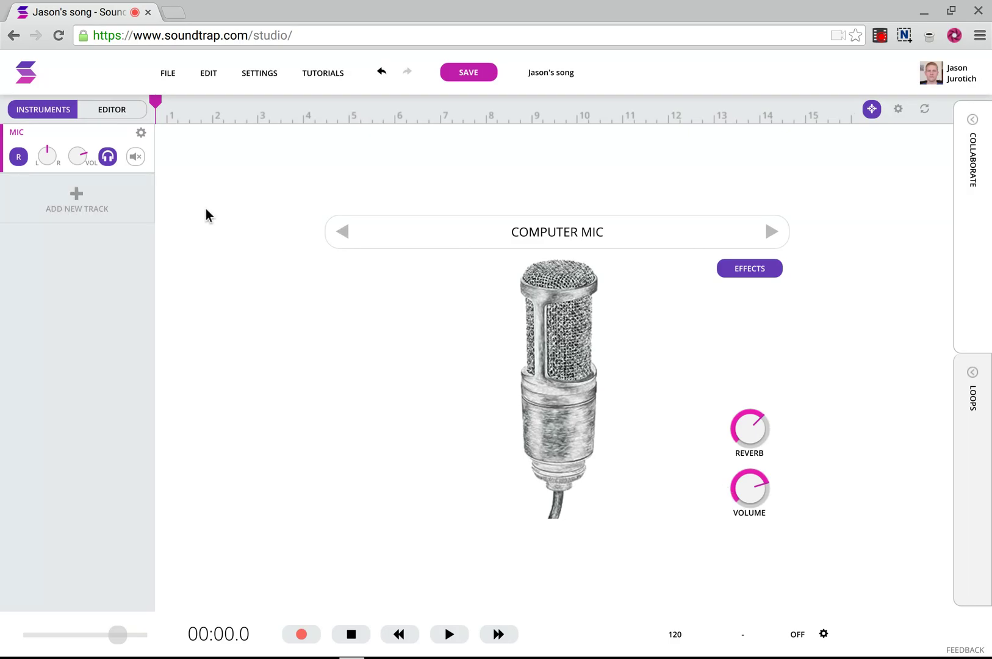
left_click(124, 117)
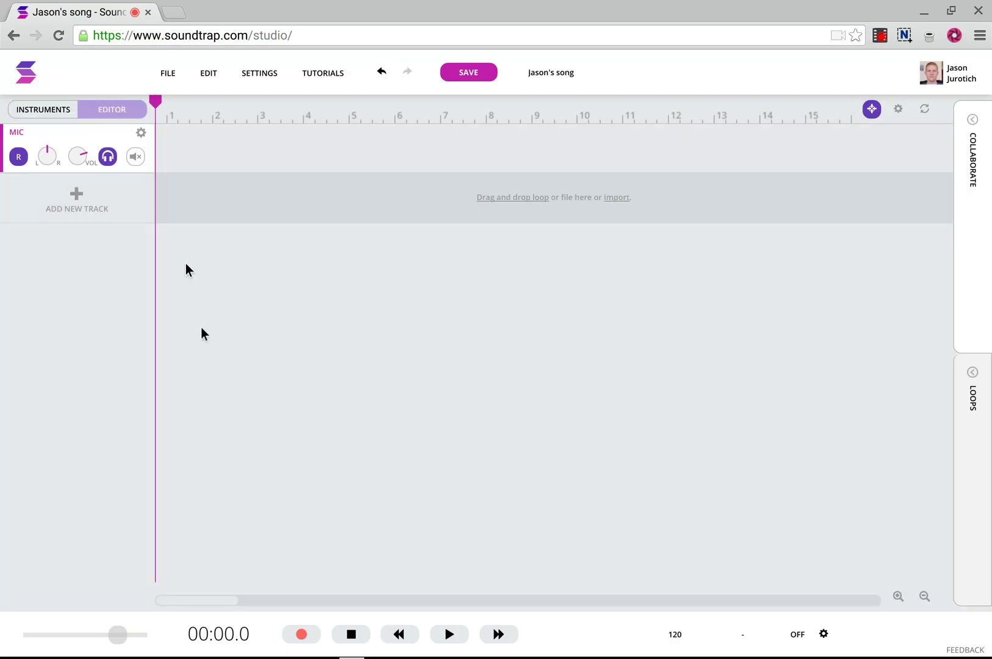
left_click(308, 637)
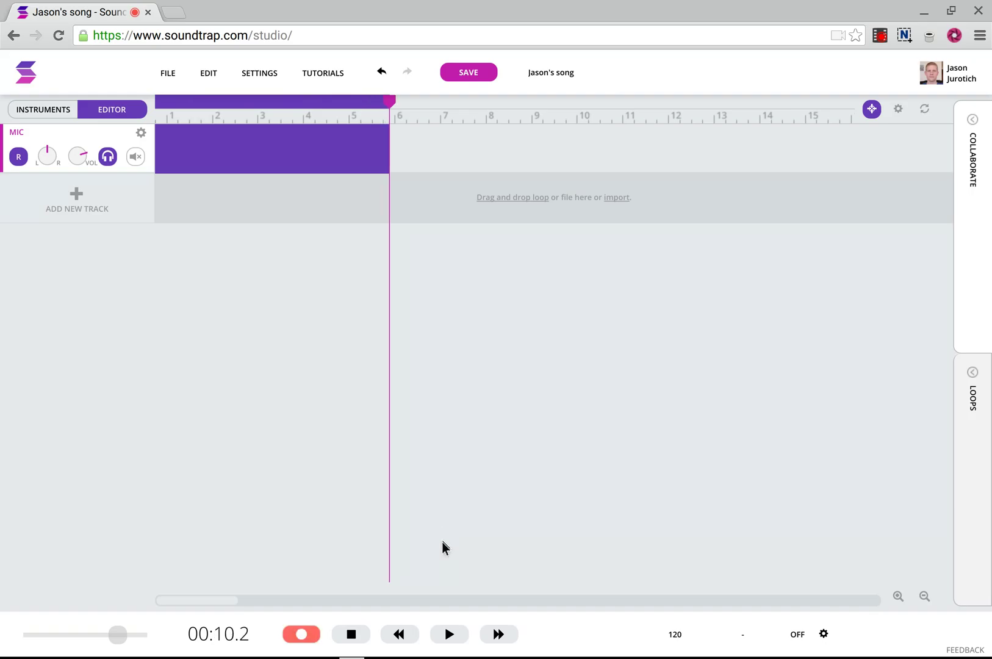
left_click(359, 635)
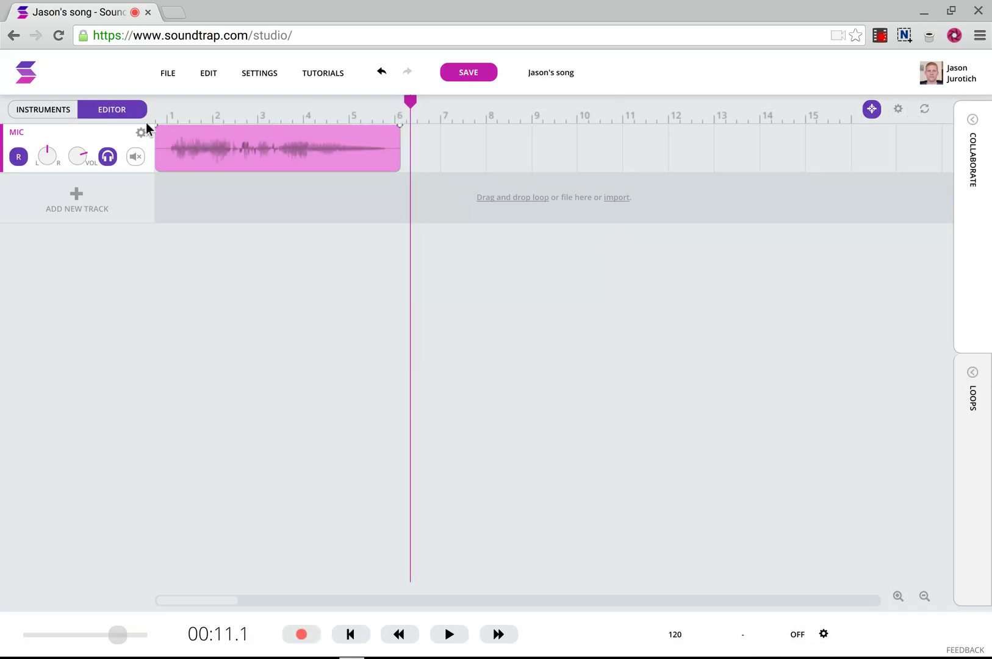
left_click(158, 112)
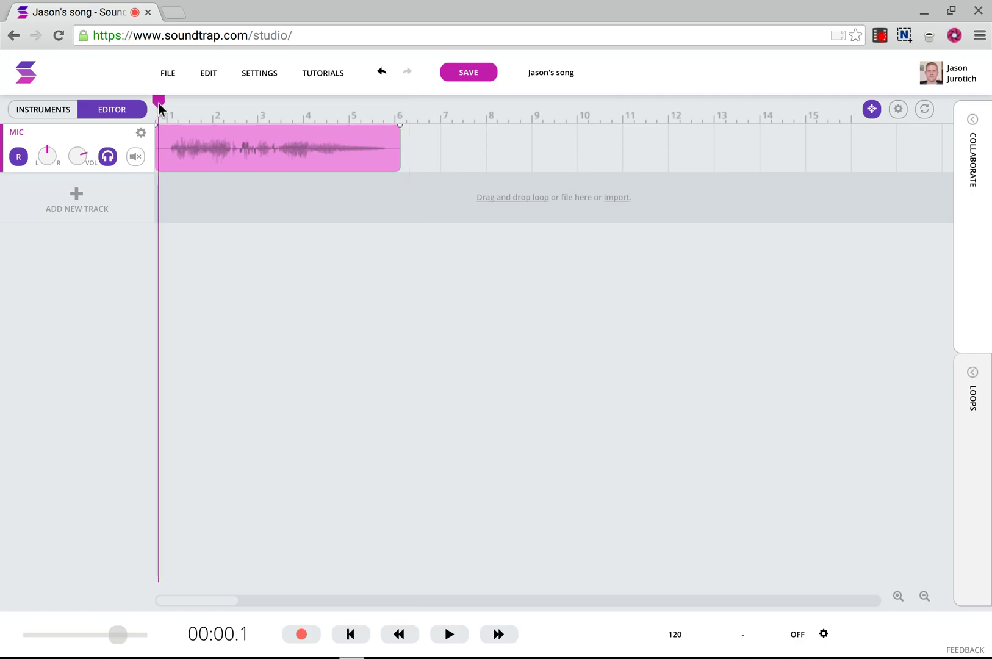
left_click(156, 105)
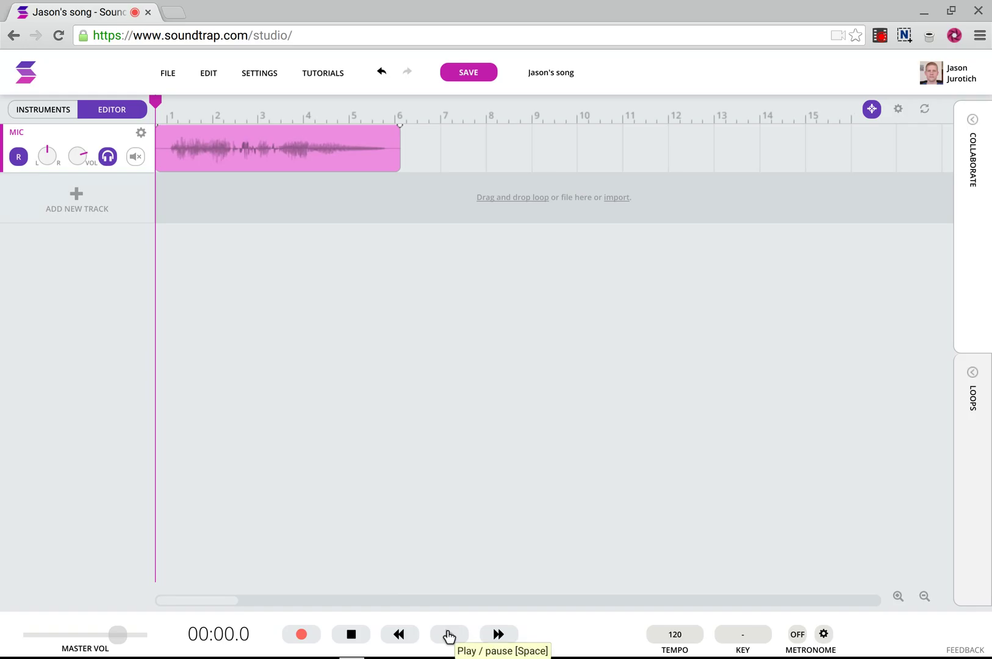
left_click(449, 635)
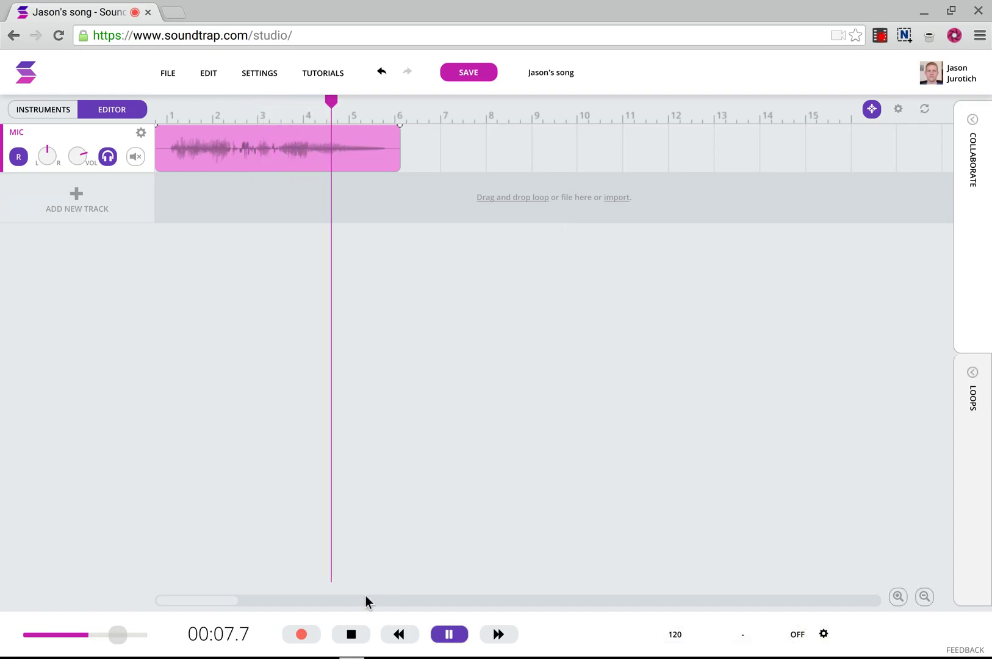
left_click(352, 639)
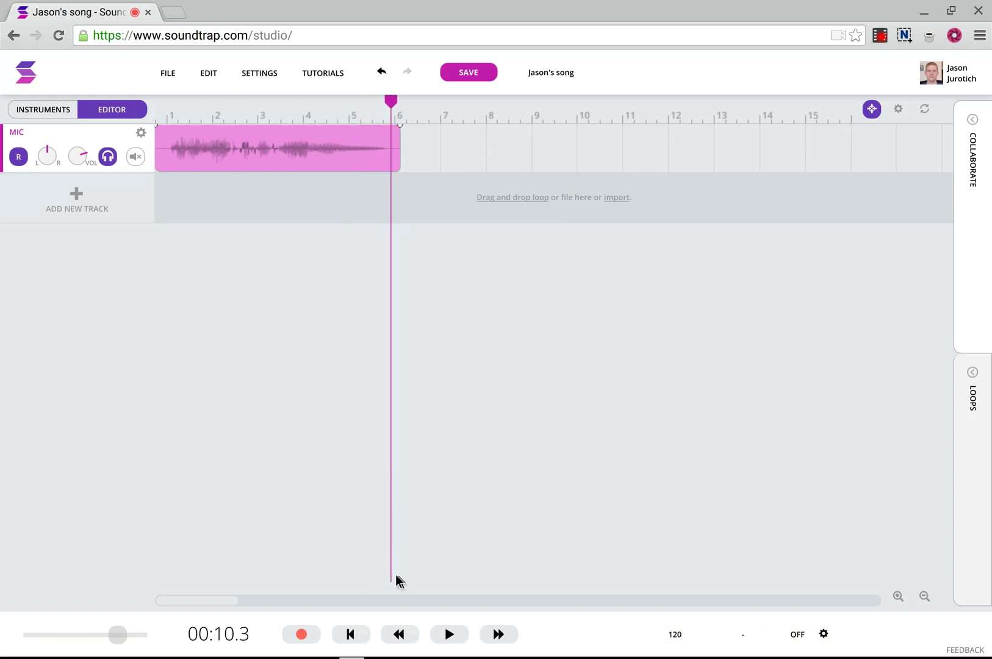
left_click(347, 641)
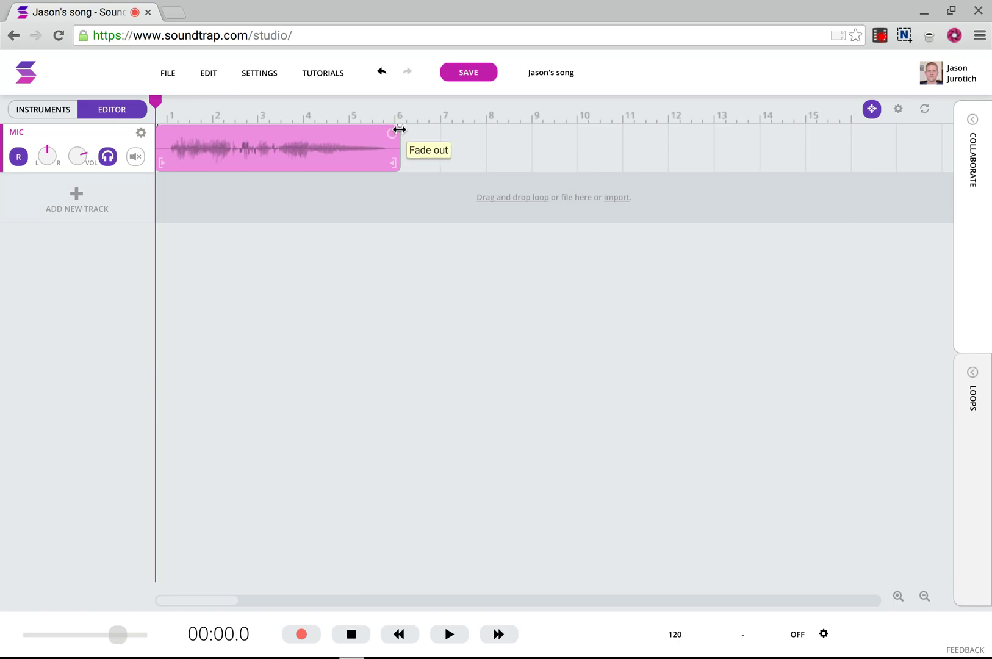
Step: Drag the clip's Fade out handle to fade its ending and place the playhead at 00:09.0
left_click_drag(399, 128, 383, 126)
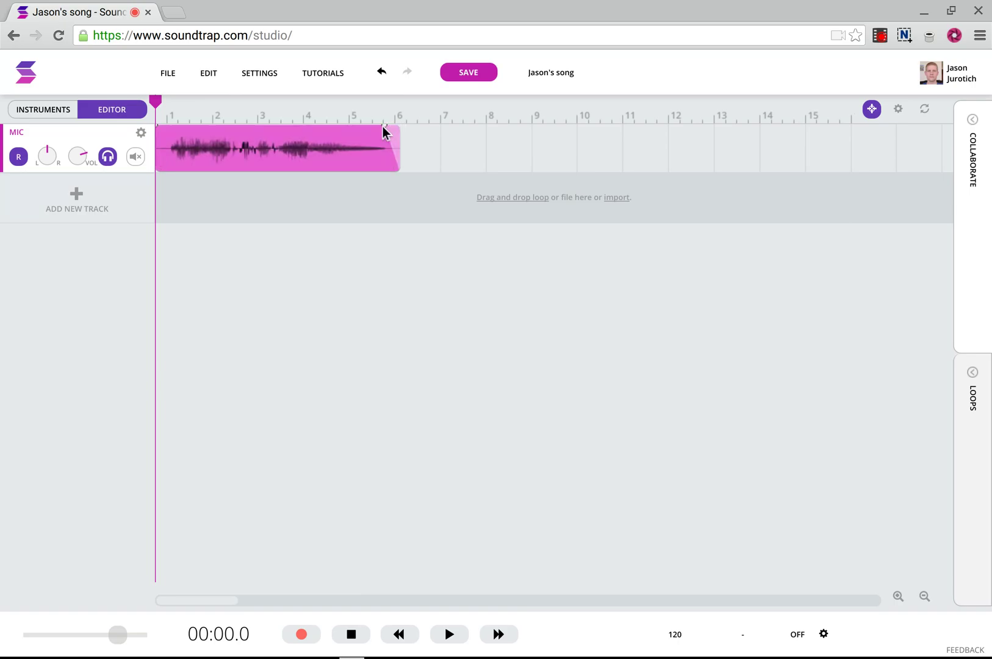
left_click(357, 287)
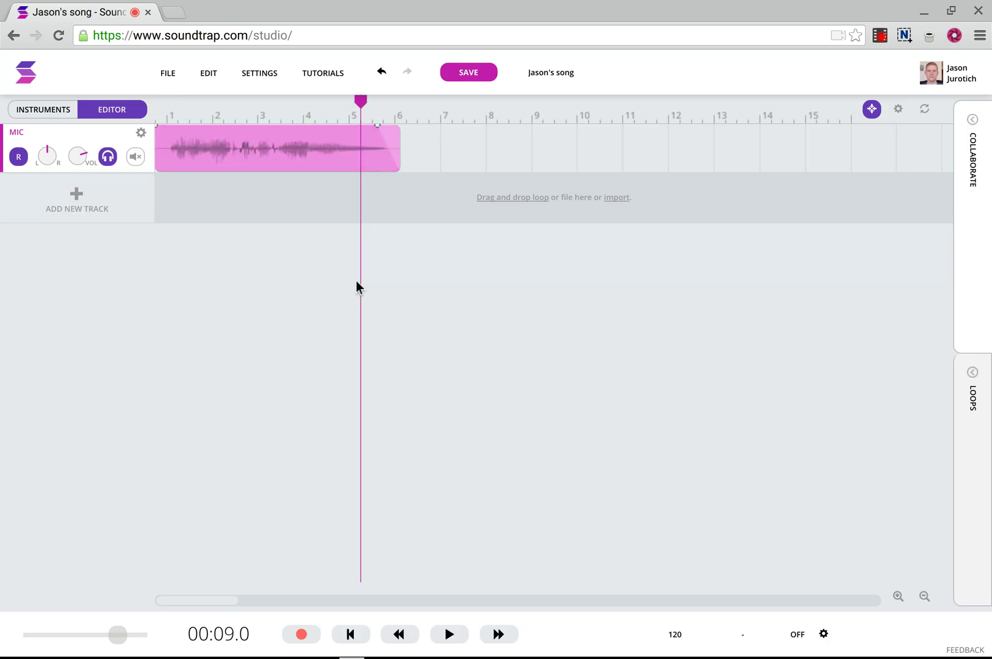